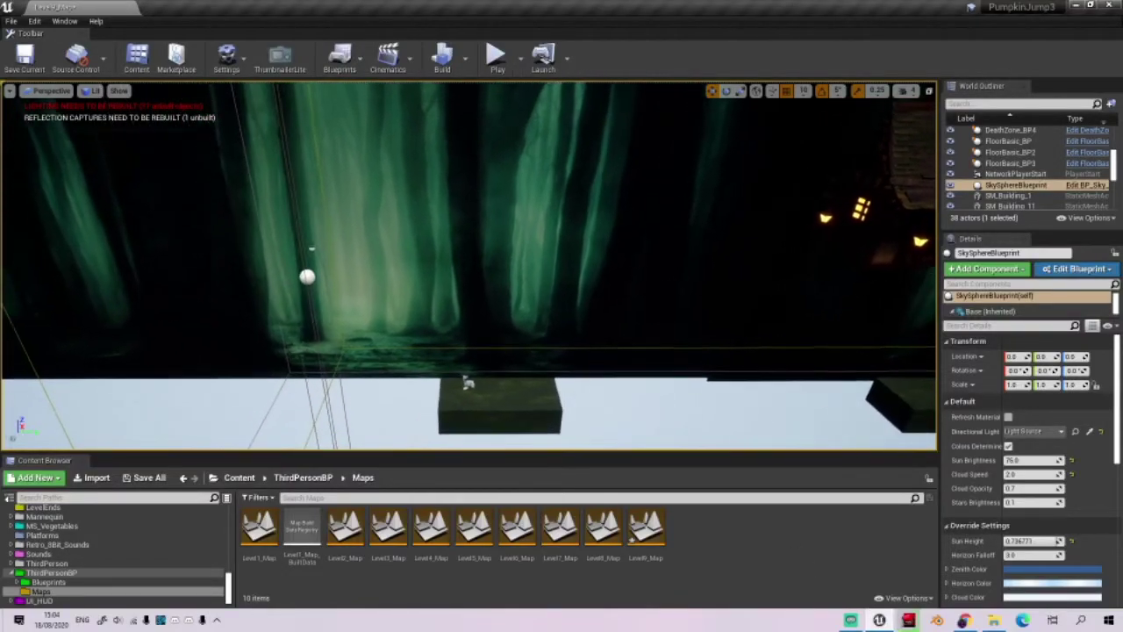
Fly the viewport between the aurora, green backdrop wall and village houses.
{"action": "mouse_move", "coordinate": [468, 263]}
{"action": "right_mouse_down"}
{"action": "mouse_move", "coordinate": [468, 219]}
{"action": "mouse_move", "coordinate": [561, 316]}
{"action": "right_mouse_up"}
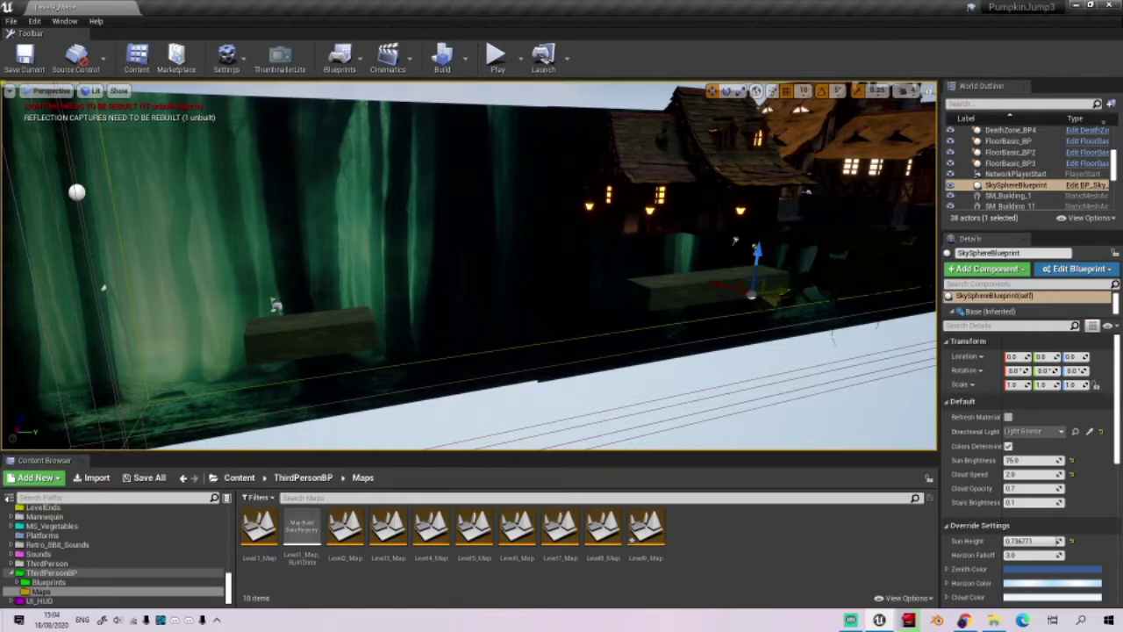
{"action": "left_click_drag", "start_coordinate": [276, 306], "coordinate": [843, 327]}
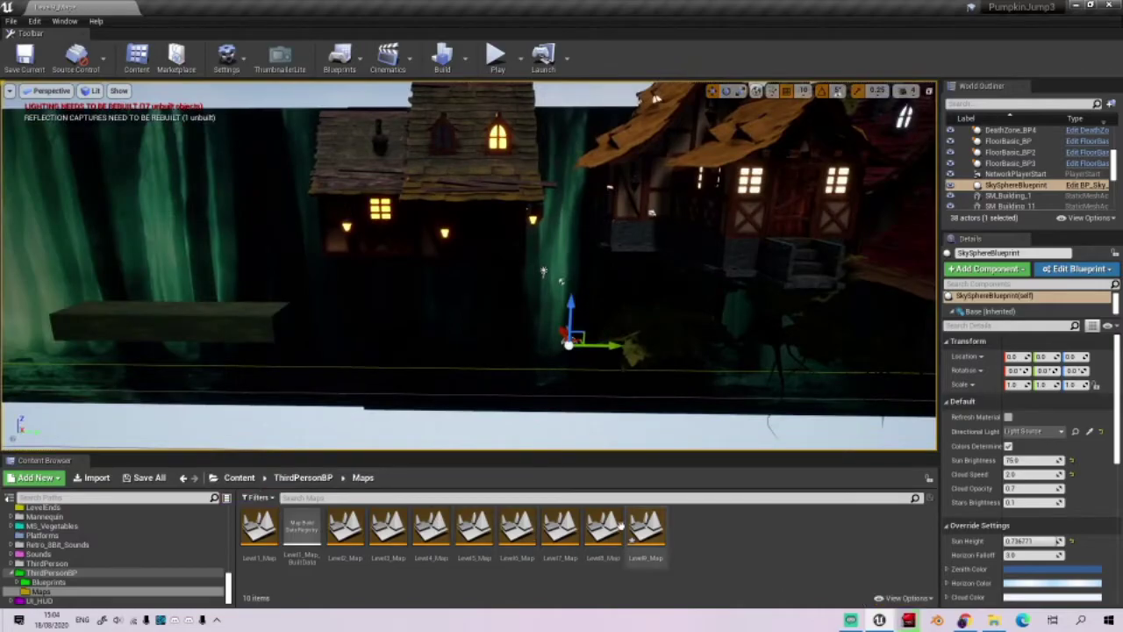
{"action": "left_click_drag", "start_coordinate": [526, 307], "coordinate": [395, 351]}
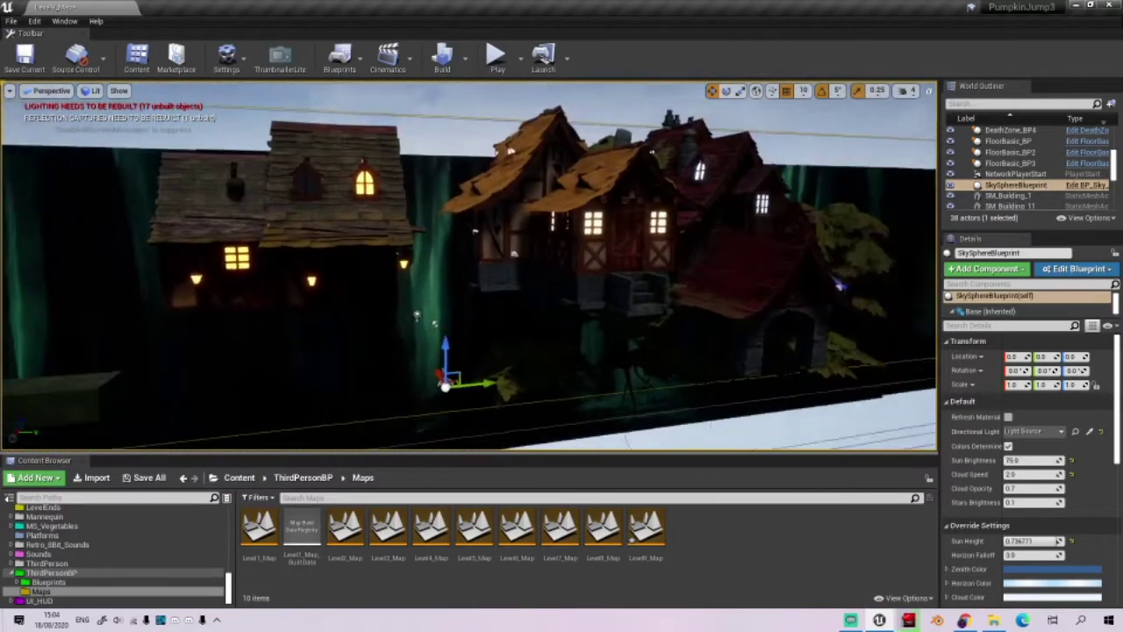
{"action": "left_click_drag", "start_coordinate": [469, 264], "coordinate": [395, 272]}
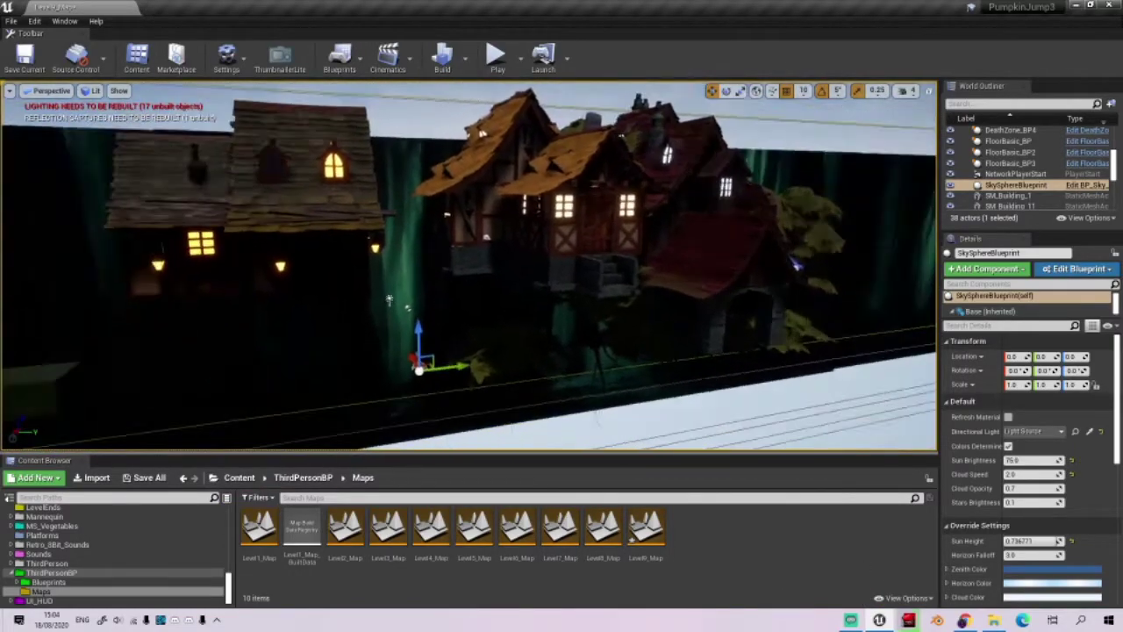
{"action": "left_click_drag", "start_coordinate": [796, 263], "coordinate": [694, 412]}
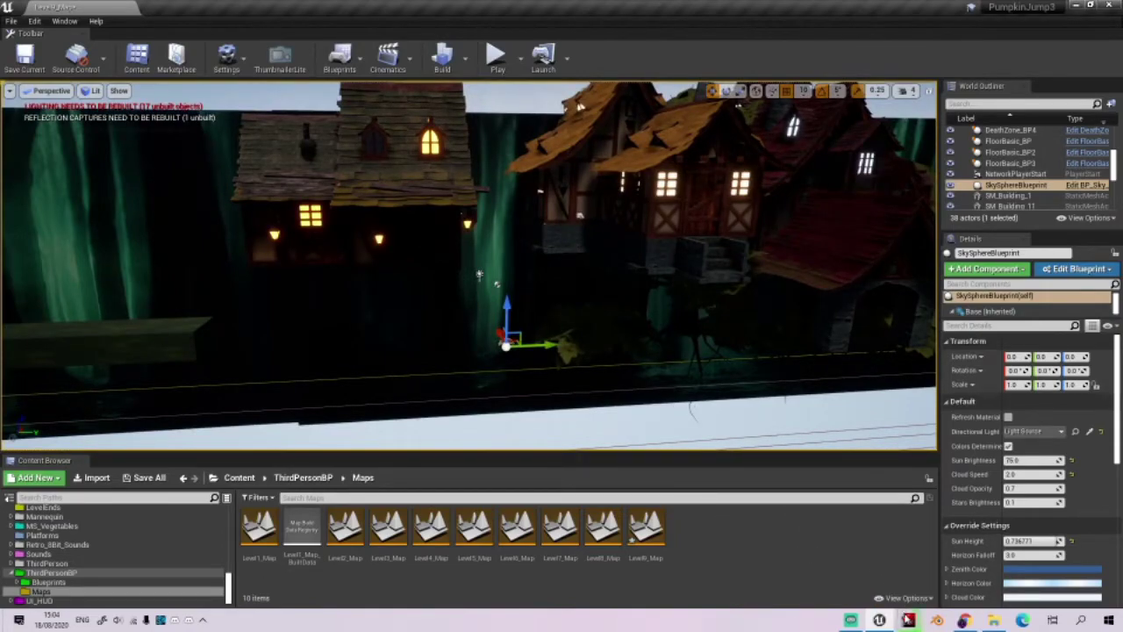
Return from the video editor and open Level1_Map, answering the save prompt.
{"action": "left_click", "coordinate": [908, 620]}
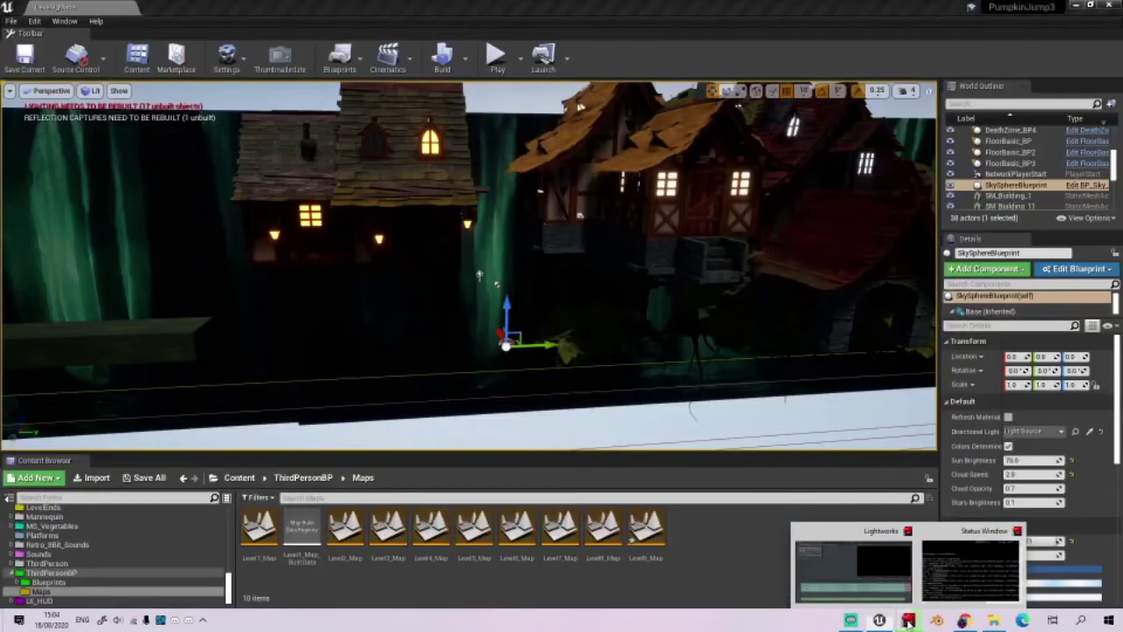
{"action": "left_click", "coordinate": [847, 566]}
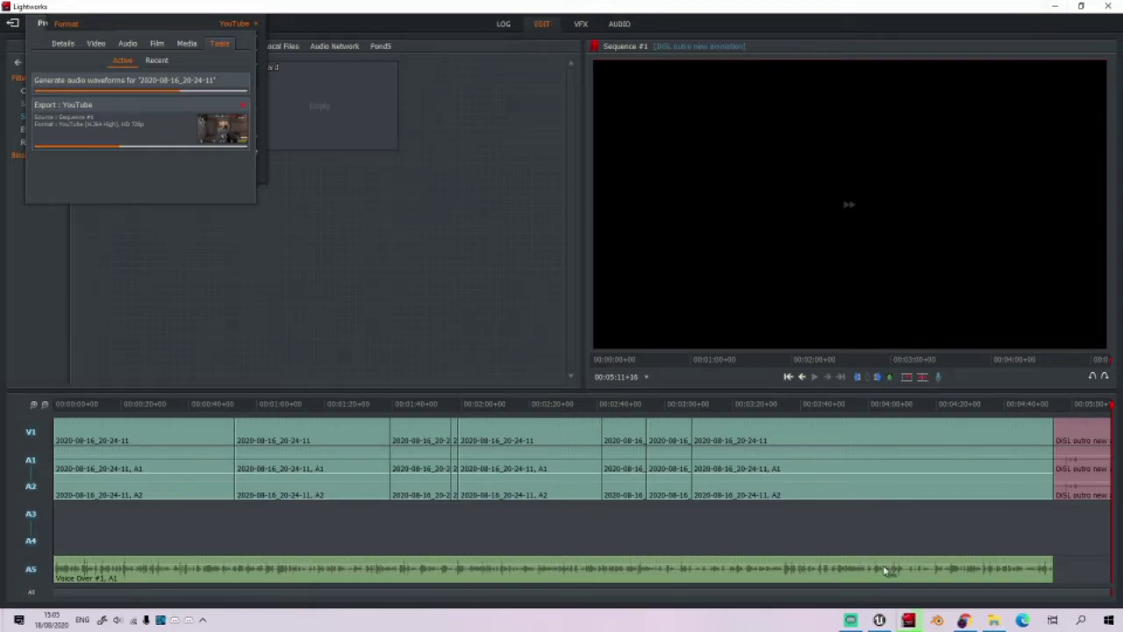
{"action": "left_click", "coordinate": [880, 621]}
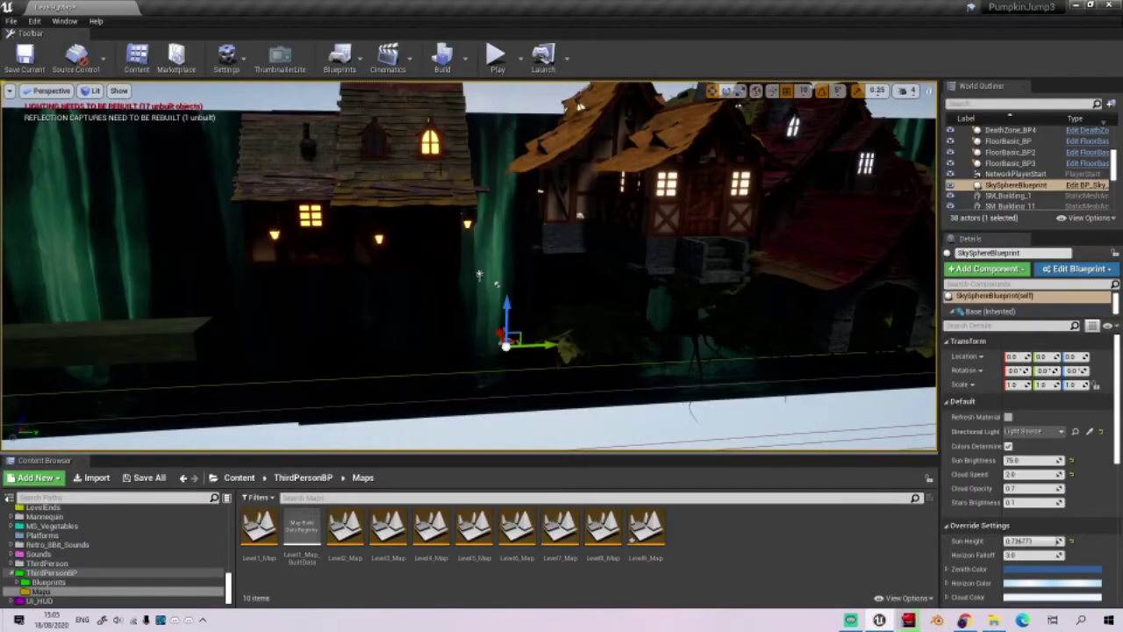
{"action": "double_click", "coordinate": [259, 527]}
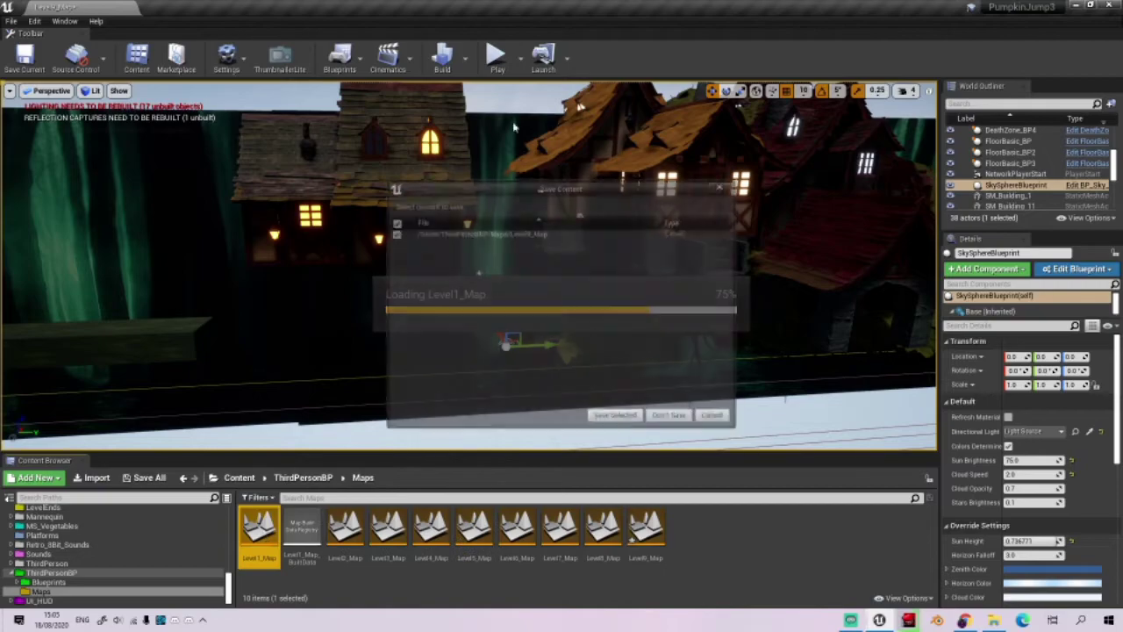
{"action": "left_click", "coordinate": [617, 418]}
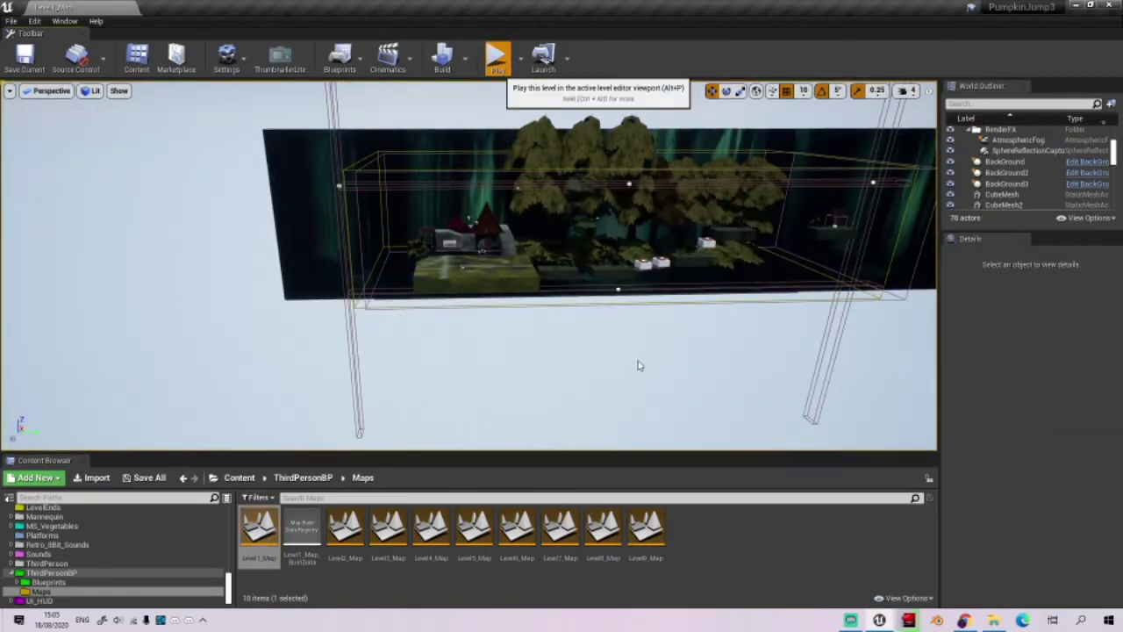
Move the pumpkin left and right, spawning red and green pumpkins to rise above the roof.
{"action": "key", "text": "d"}
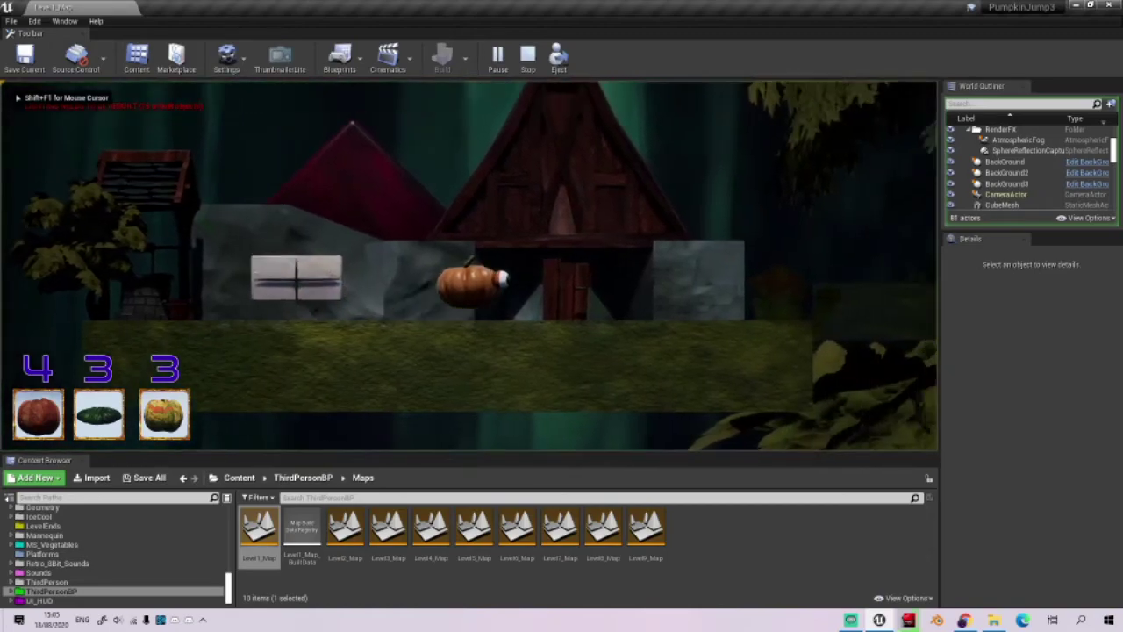
{"action": "key", "text": "a"}
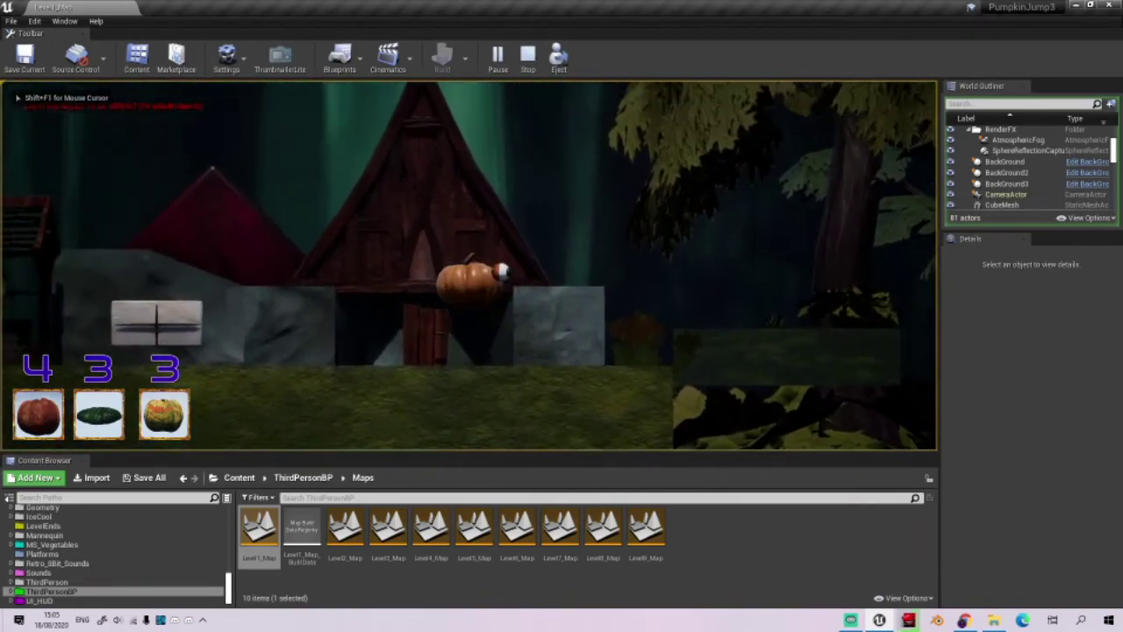
{"action": "key", "text": "1"}
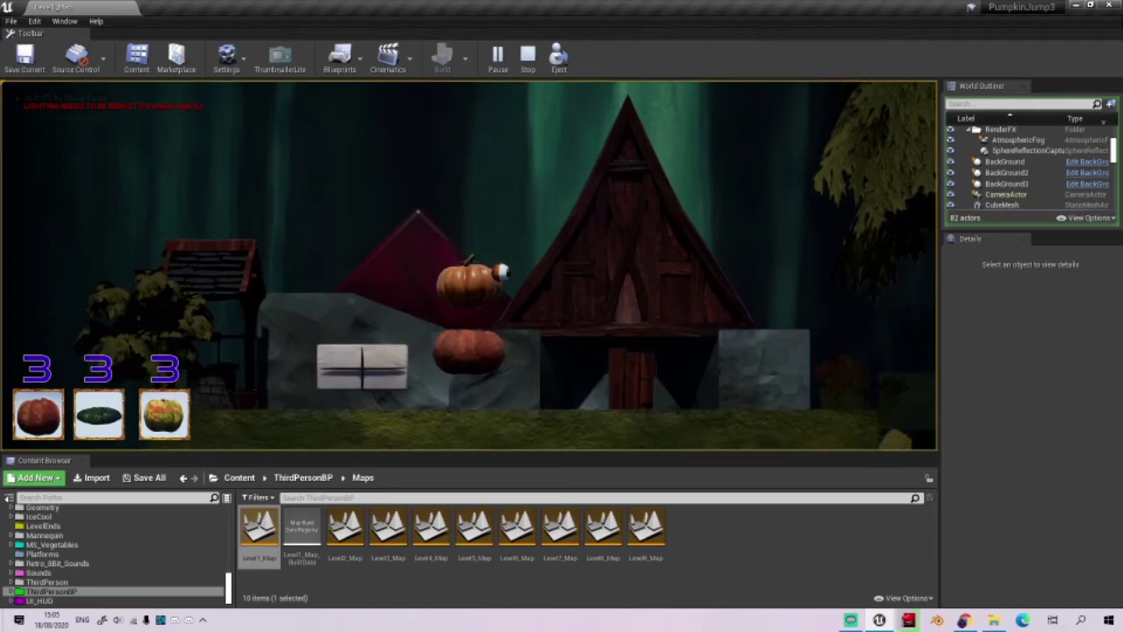
{"action": "key", "text": "d"}
{"action": "key", "text": "d"}
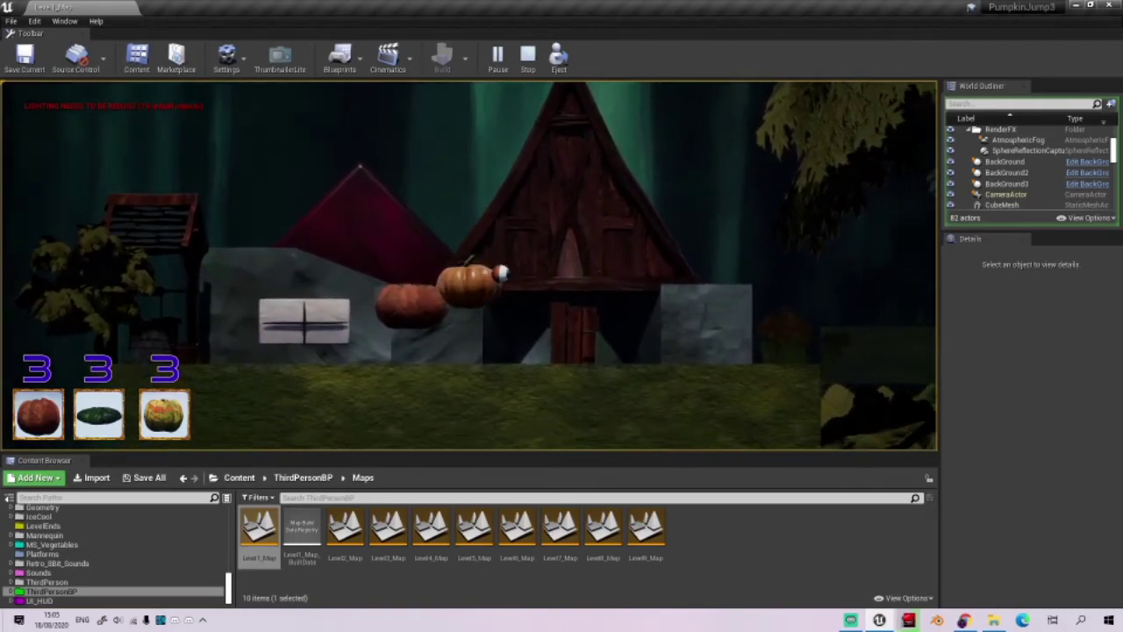
{"action": "key", "text": "2"}
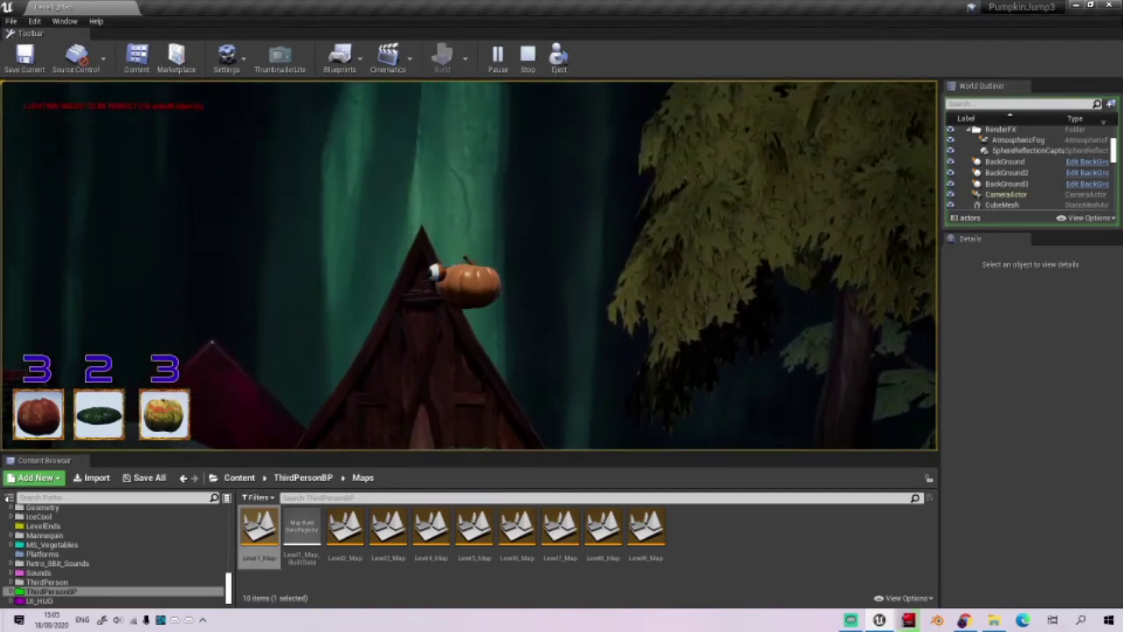
{"action": "key", "text": "a"}
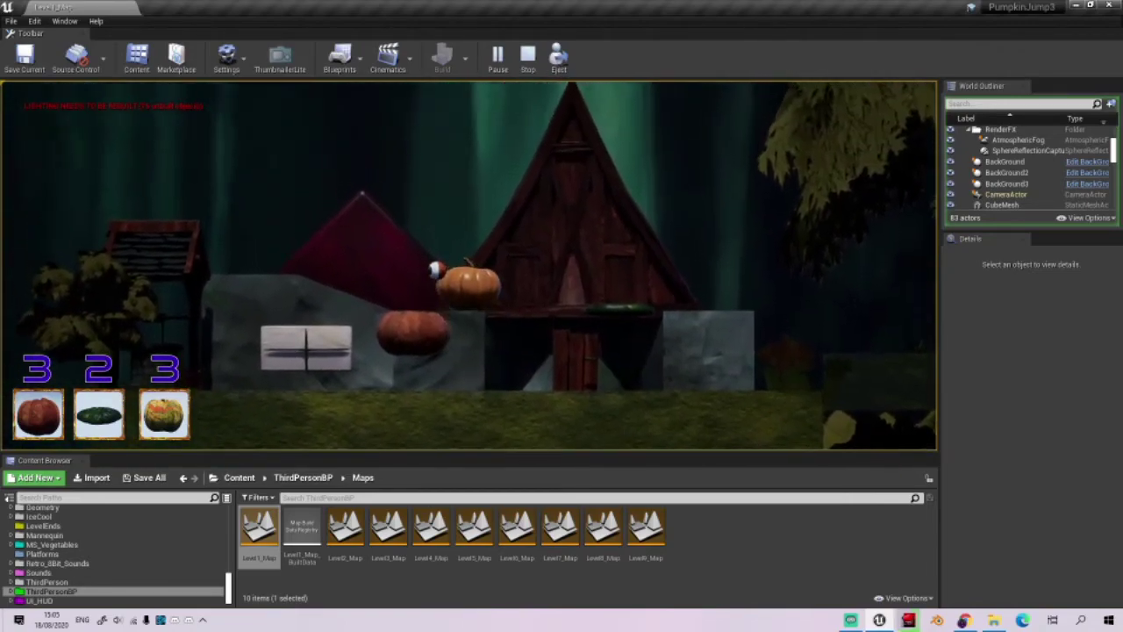
Spawn more pumpkins, including a yellow one, while moving past the house.
{"action": "key", "text": "d"}
{"action": "key", "text": "3"}
{"action": "key", "text": "d"}
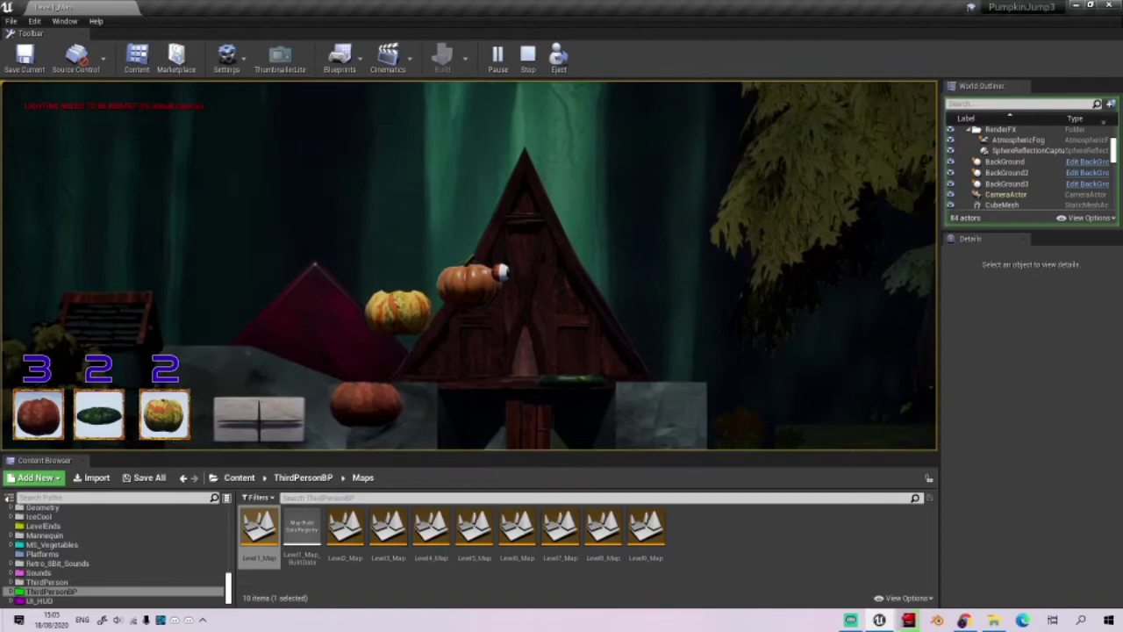
{"action": "key", "text": "3"}
{"action": "key", "text": "a"}
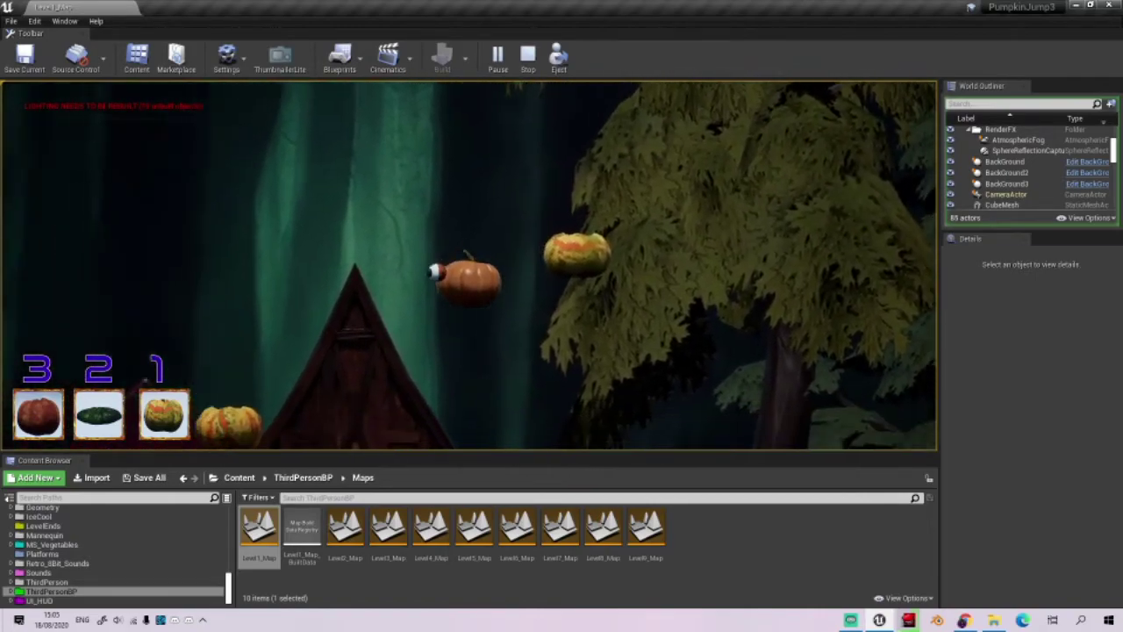
Climb the pumpkin stack, step onto the rock, then end the play session.
{"action": "key", "text": "d"}
{"action": "key", "text": "space"}
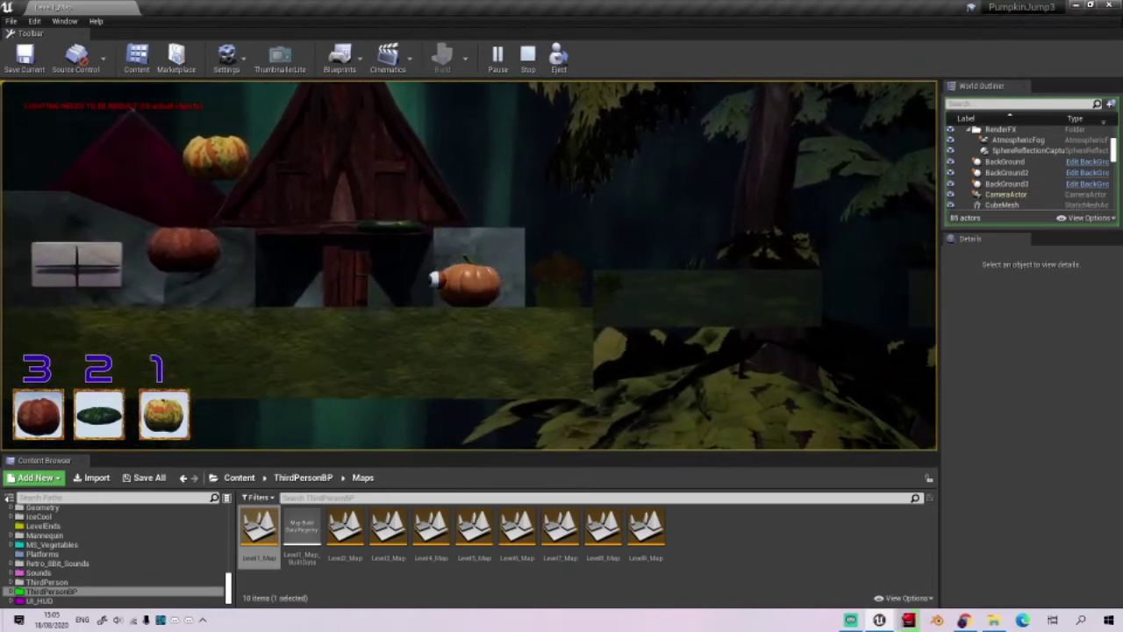
{"action": "key", "text": "a"}
{"action": "key", "text": "a"}
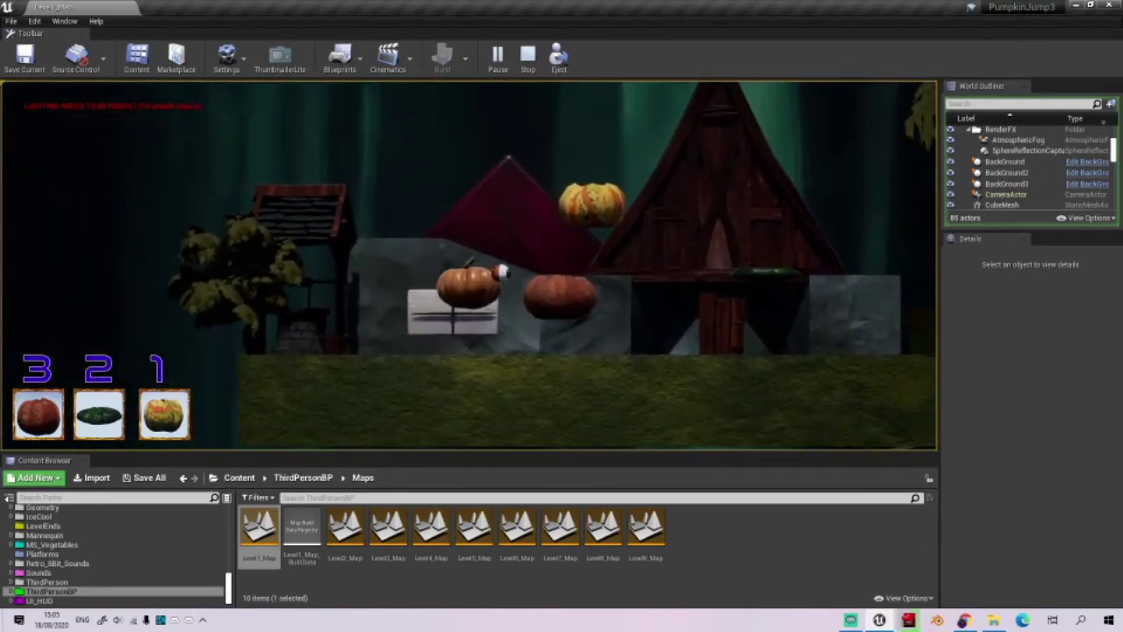
{"action": "key", "text": "a"}
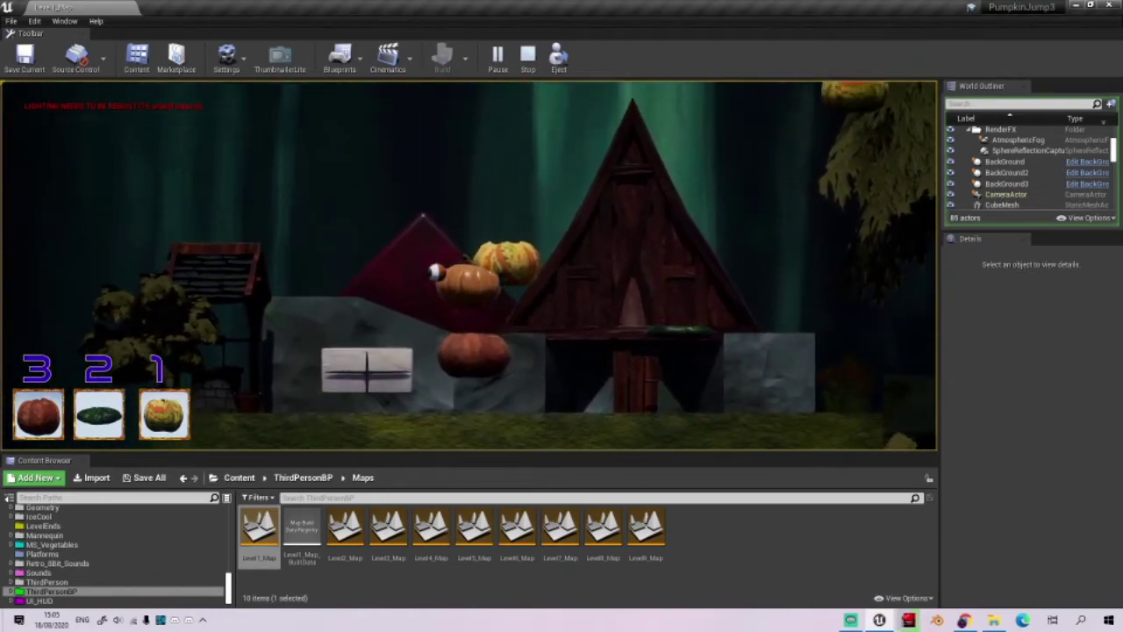
{"action": "key", "text": "d"}
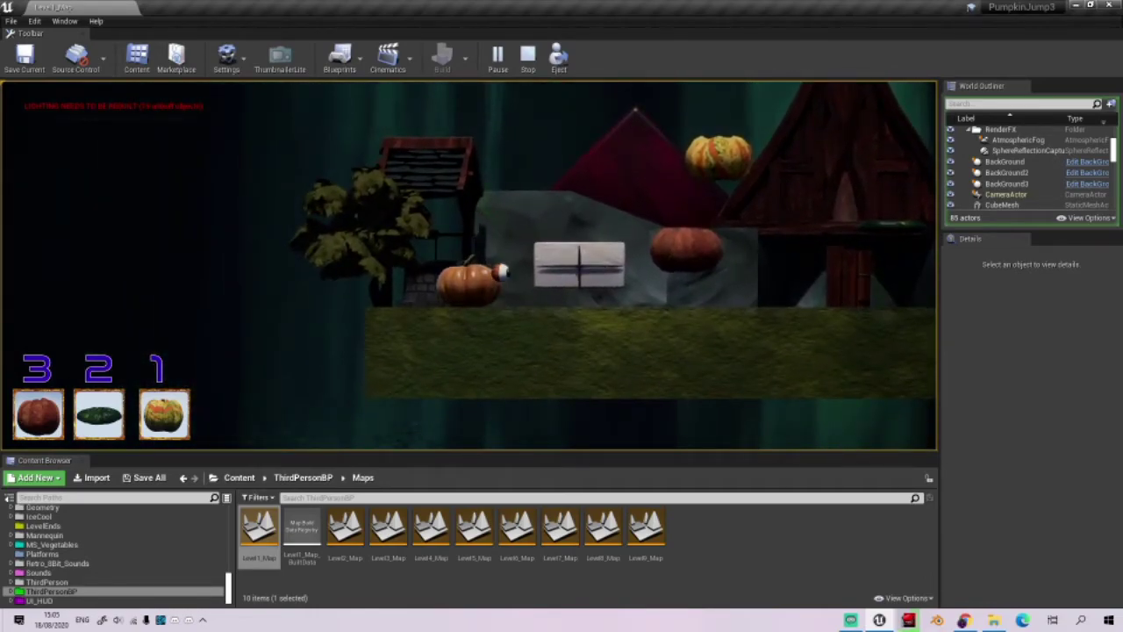
{"action": "key", "text": "Escape"}
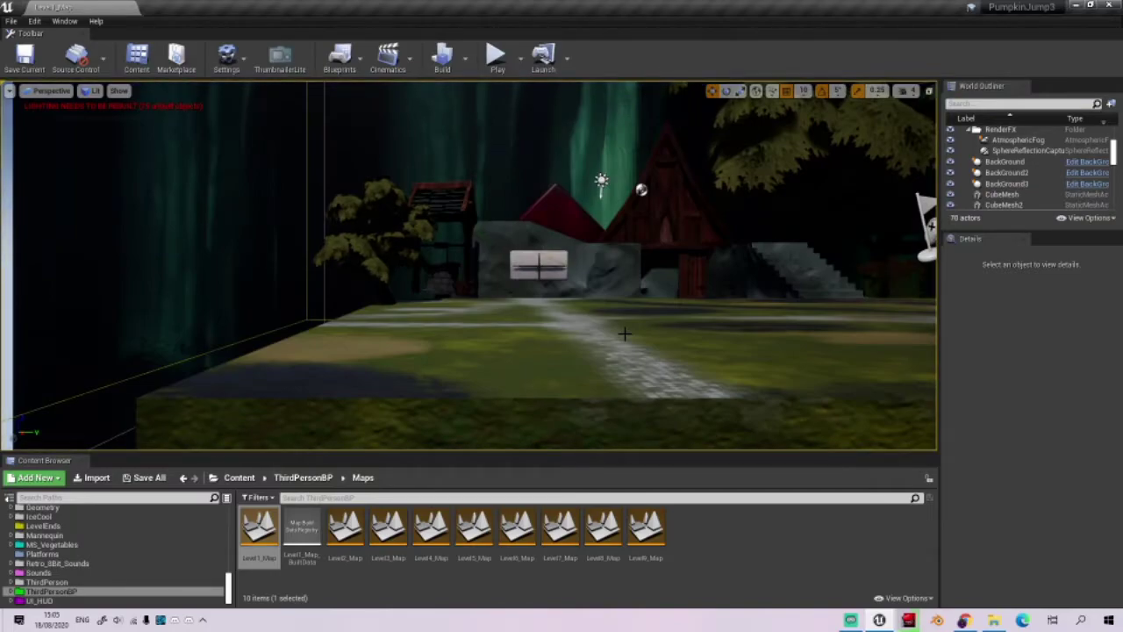
View the house and stairs near ground level, then run and exit a standalone PumpkinJump preview.
{"action": "mouse_move", "coordinate": [468, 263]}
{"action": "right_mouse_down"}
{"action": "mouse_move", "coordinate": [421, 263]}
{"action": "mouse_move", "coordinate": [457, 272]}
{"action": "right_mouse_up"}
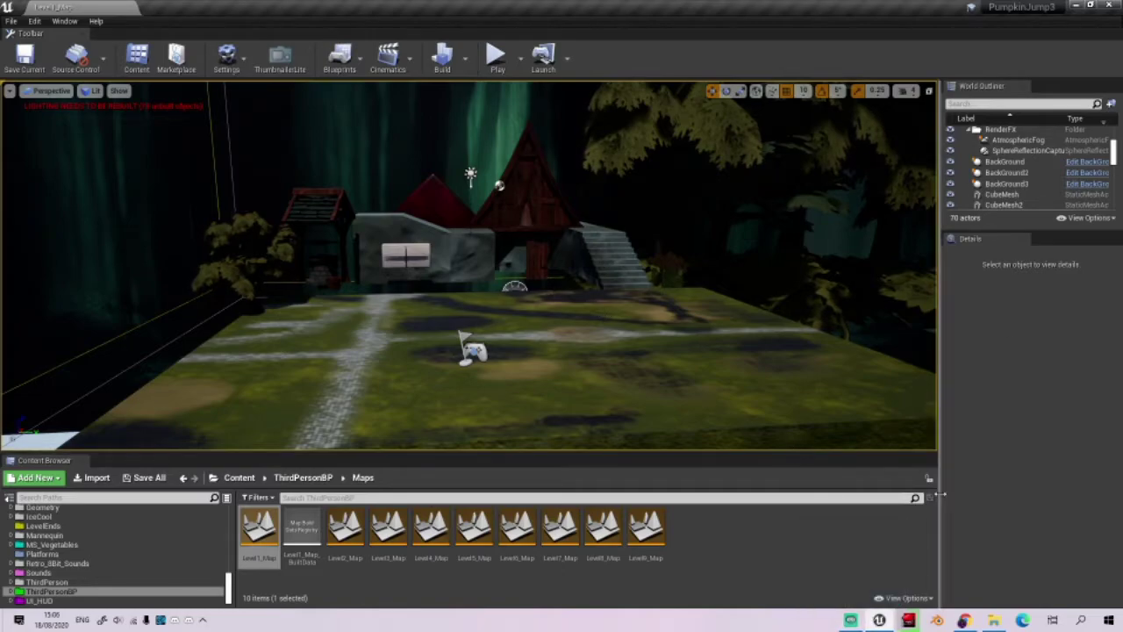
{"action": "right_click_drag", "start_coordinate": [654, 343], "coordinate": [657, 344]}
{"action": "middle_click_drag", "start_coordinate": [469, 263], "coordinate": [468, 316]}
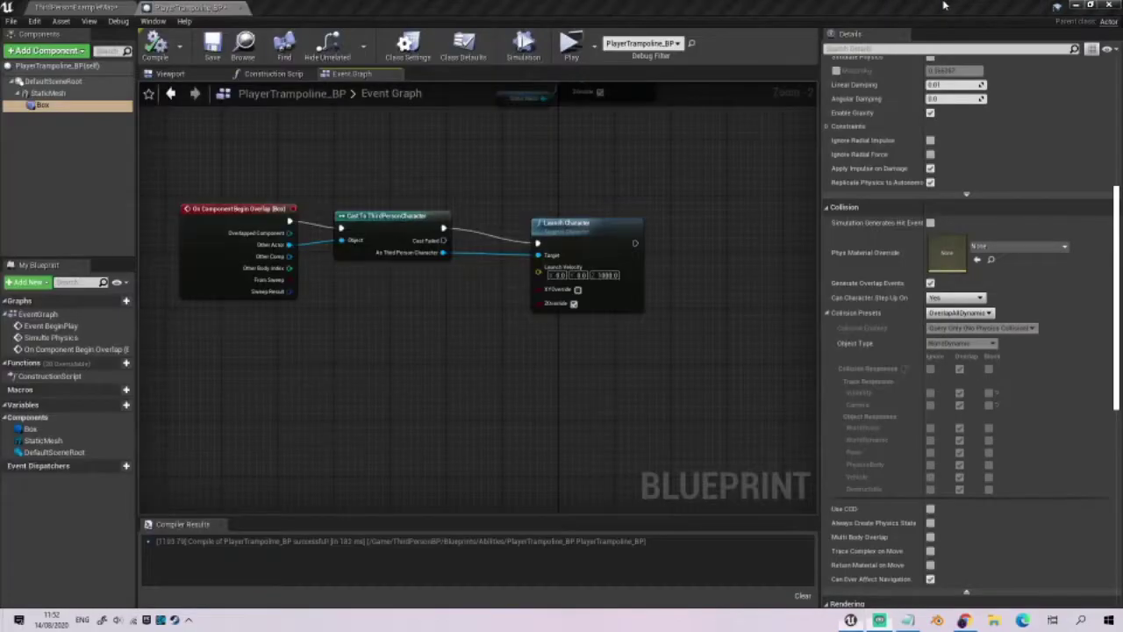
{"action": "left_click", "coordinate": [593, 49]}
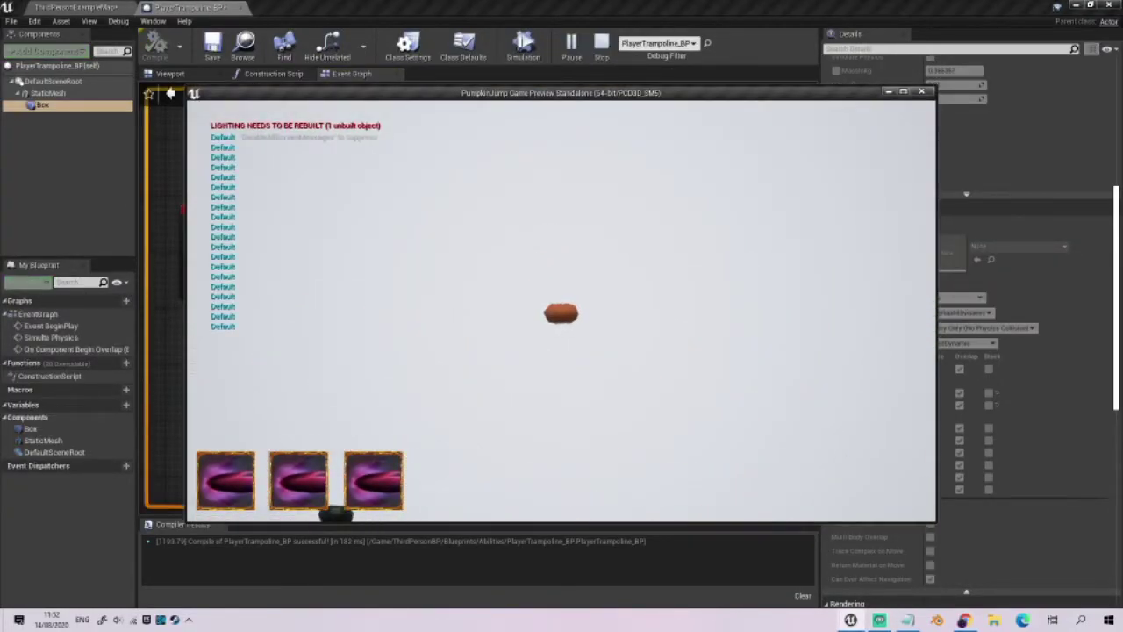
{"action": "key", "text": "Escape"}
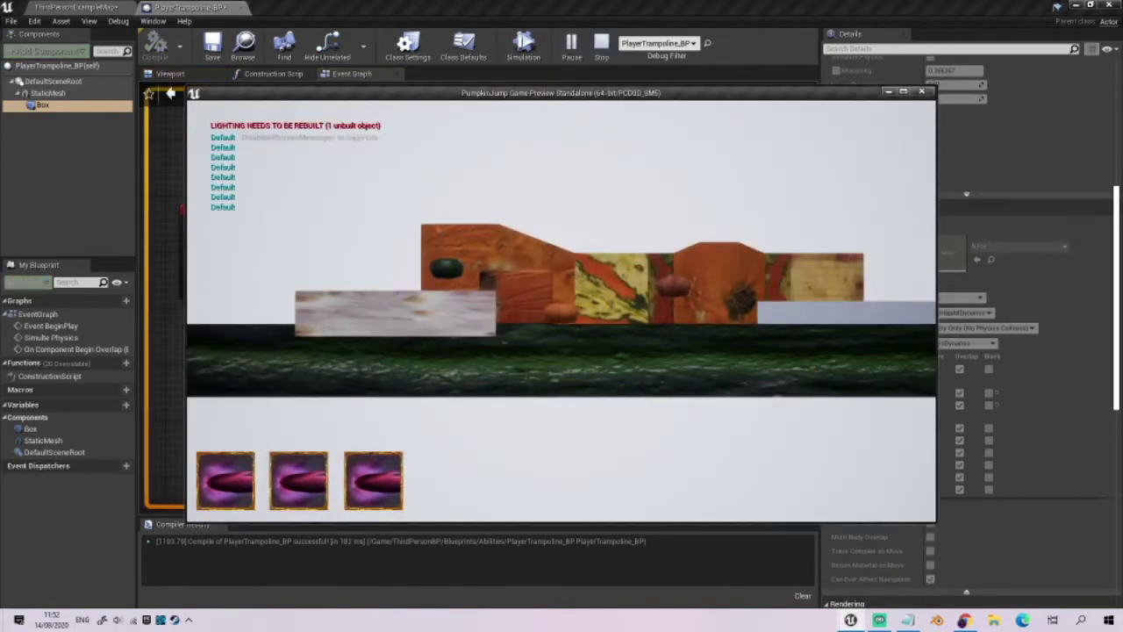